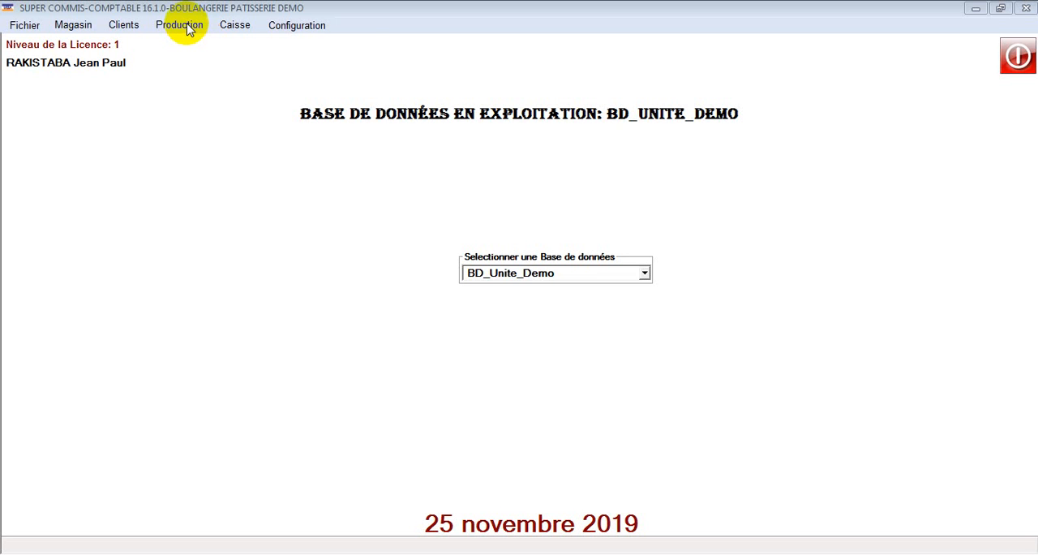
# Open the production price entry form and view the categories Liquidation à 100F, Espèce à 125F and 105F sans ristourne
pyautogui.click(183, 26)
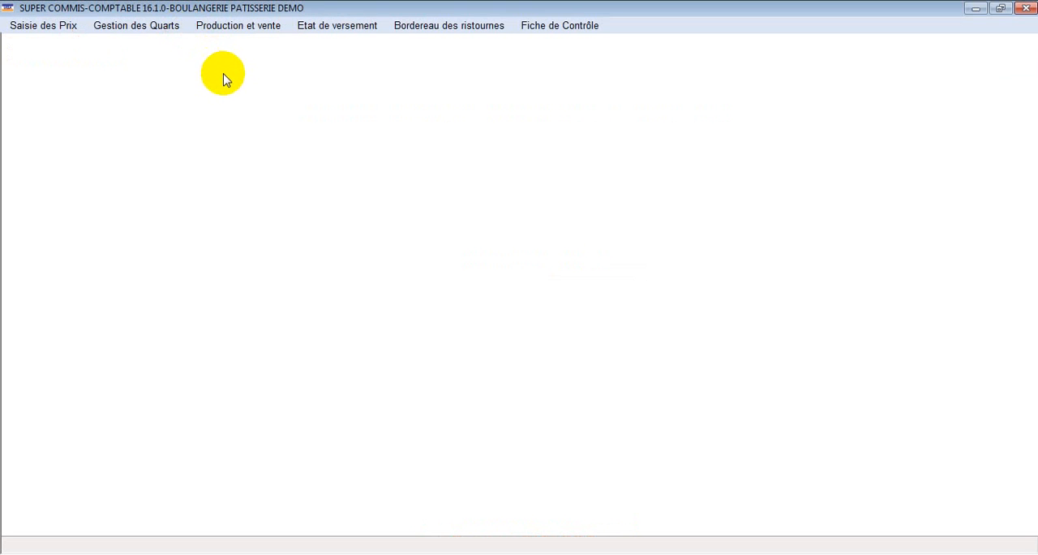
pyautogui.click(50, 27)
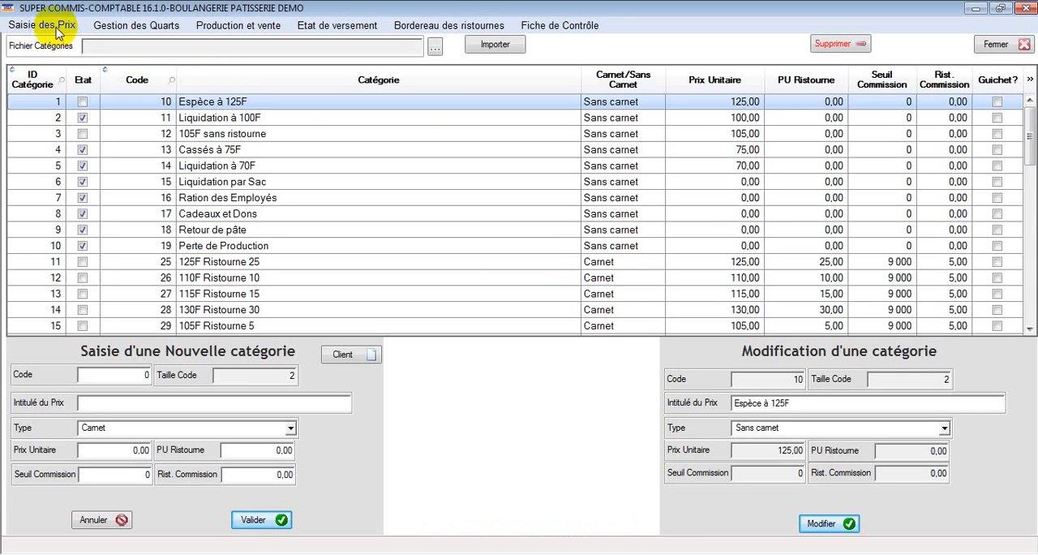
pyautogui.click(211, 118)
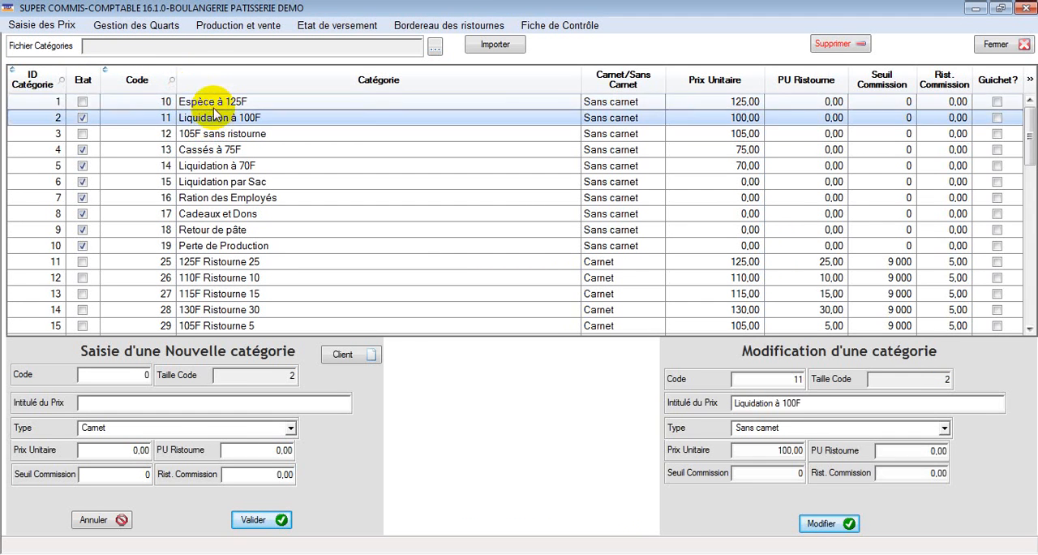
pyautogui.click(215, 103)
pyautogui.click(227, 119)
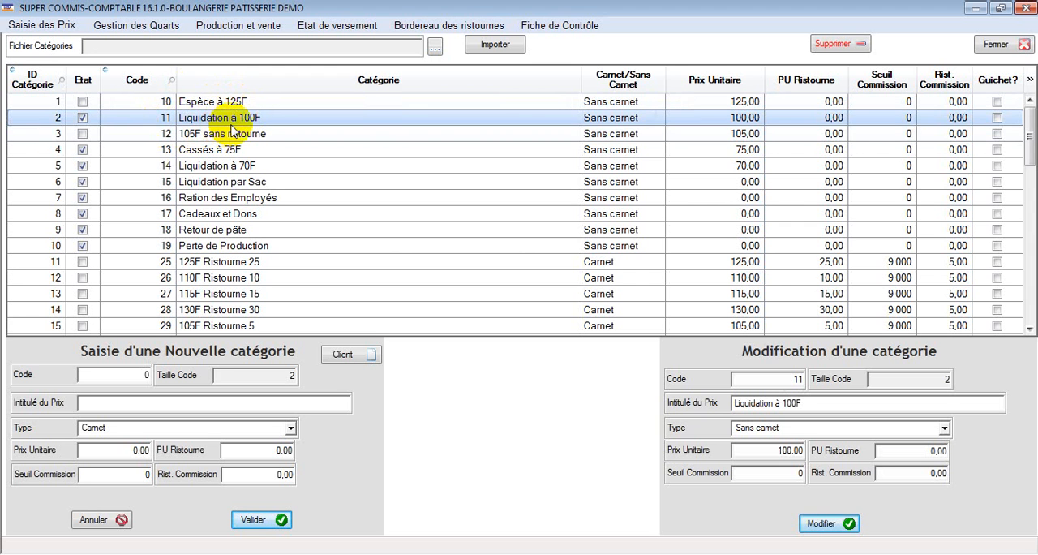
pyautogui.click(242, 135)
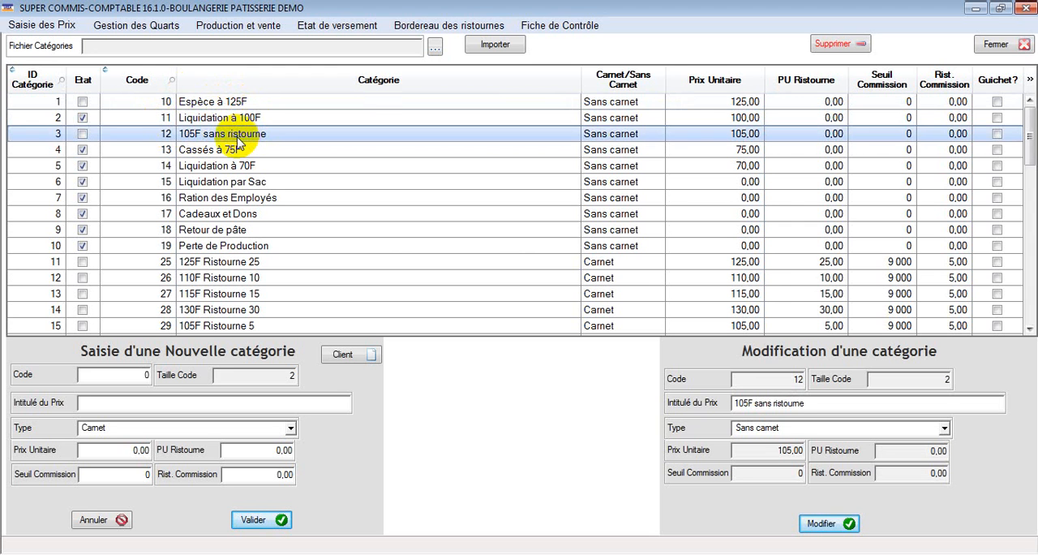
# Start a new price category with code 11 and type Carnet, leaving its title empty
pyautogui.click(146, 375)
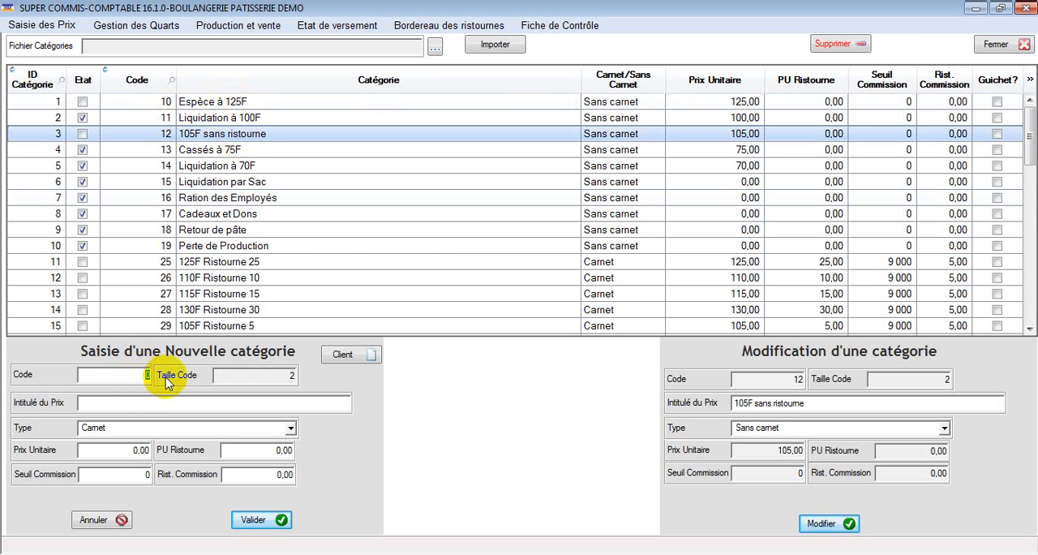
pyautogui.write('11')
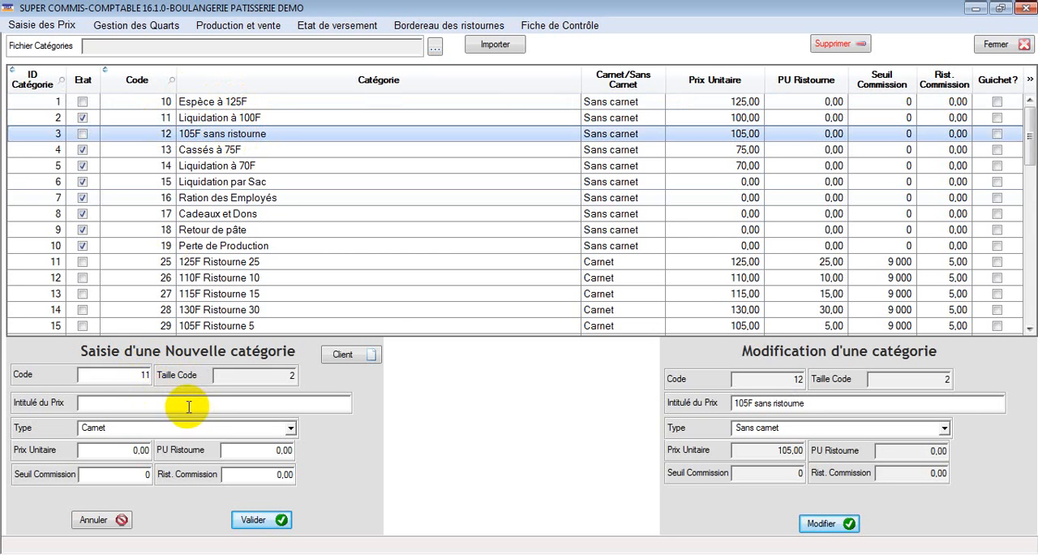
pyautogui.click(188, 405)
pyautogui.click(163, 428)
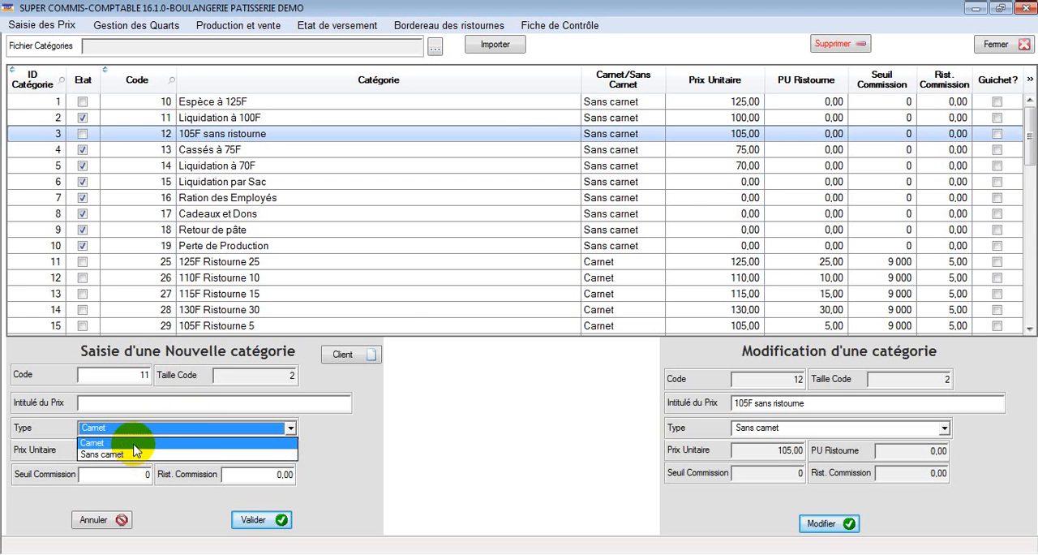
pyautogui.click(225, 442)
# Set the new category's unit price to 125 and its unit rebate (PU Ristourne) to 25
pyautogui.click(144, 451)
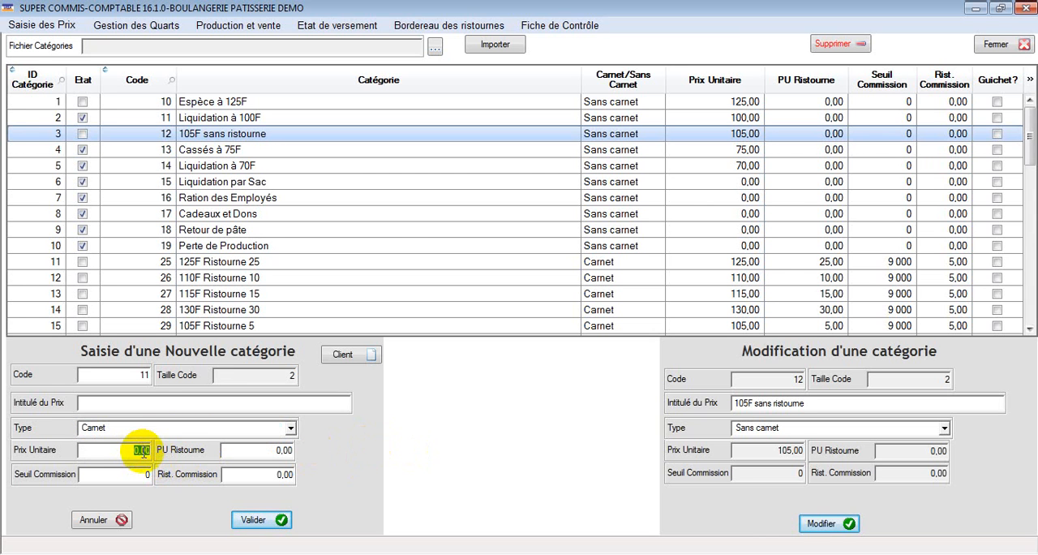
pyautogui.write('125')
pyautogui.click(265, 448)
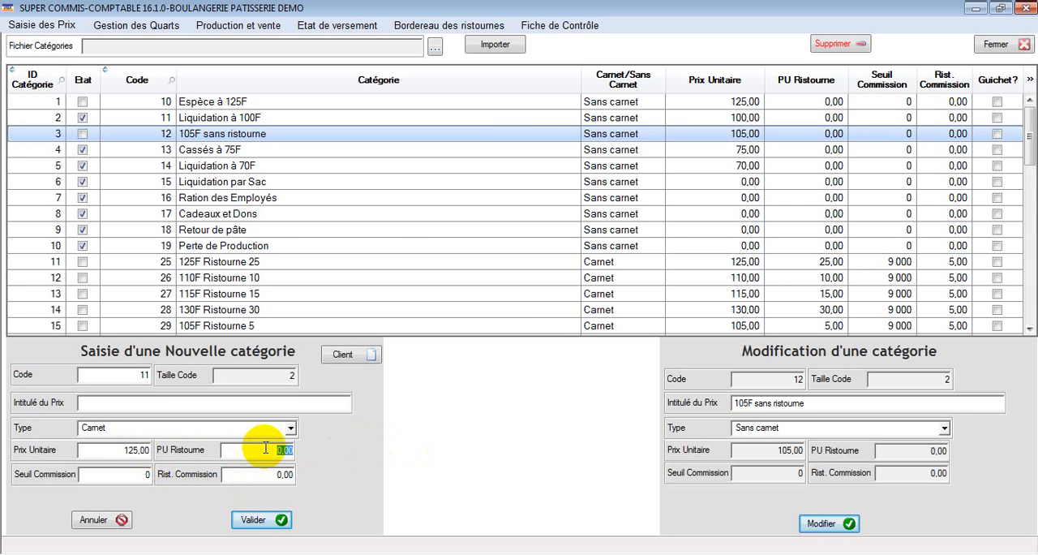
pyautogui.write('25')
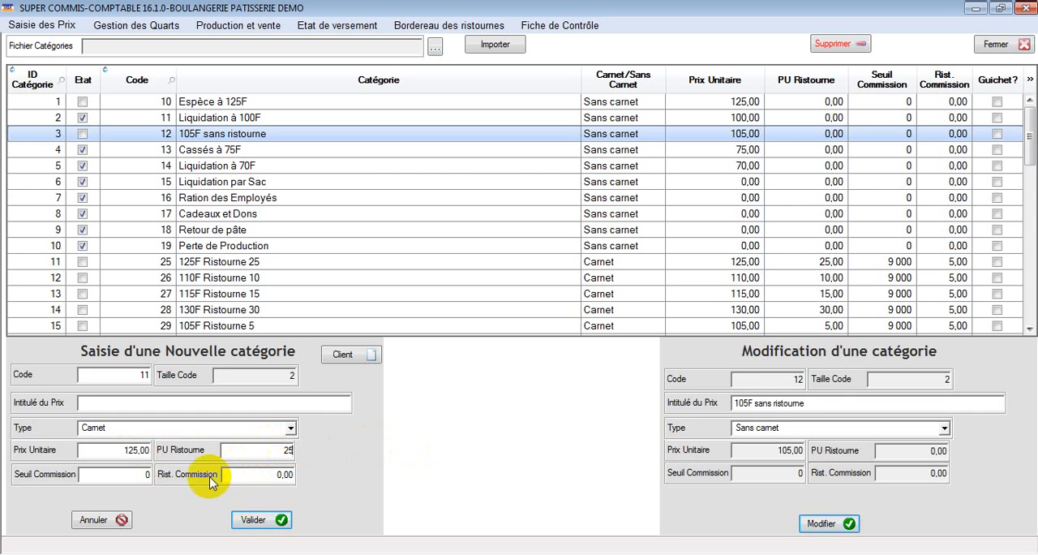
pyautogui.click(138, 474)
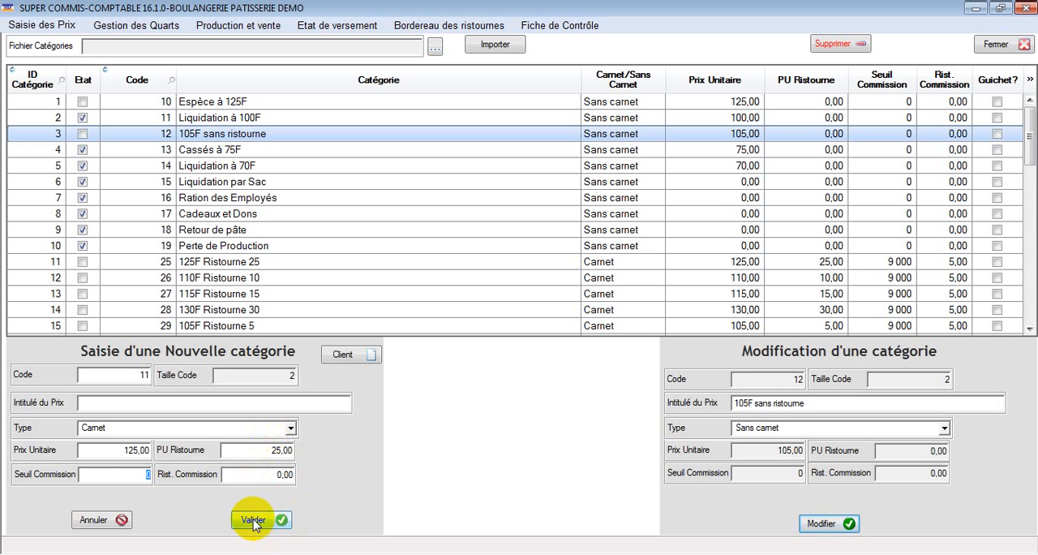
# Select the Ration des Employés category, then try switching the Etat of Espèce à 125F on and back off
pyautogui.click(309, 197)
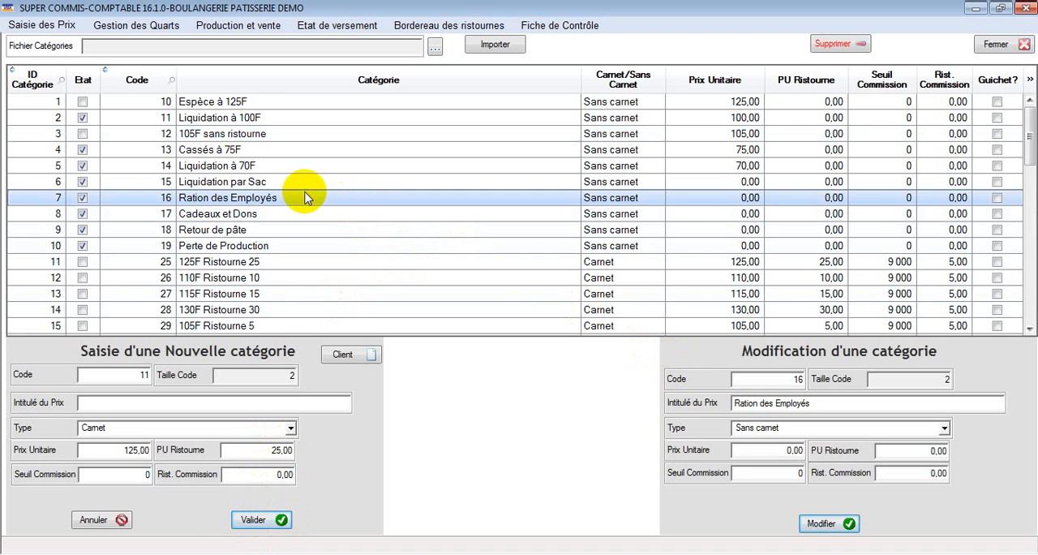
pyautogui.scroll(-3, 306, 199)
pyautogui.scroll(3, 308, 197)
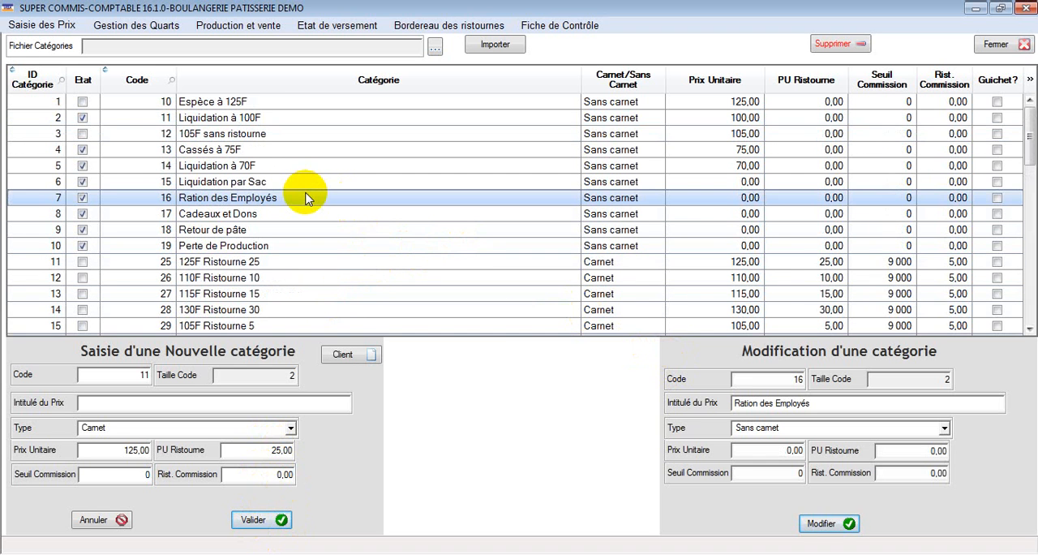
pyautogui.click(83, 102)
pyautogui.click(83, 102)
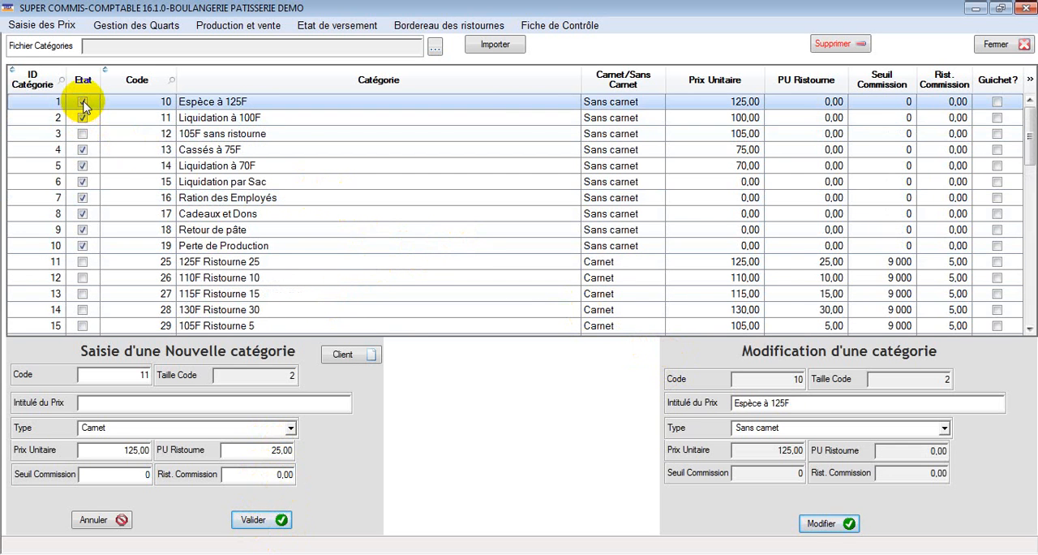
pyautogui.click(83, 103)
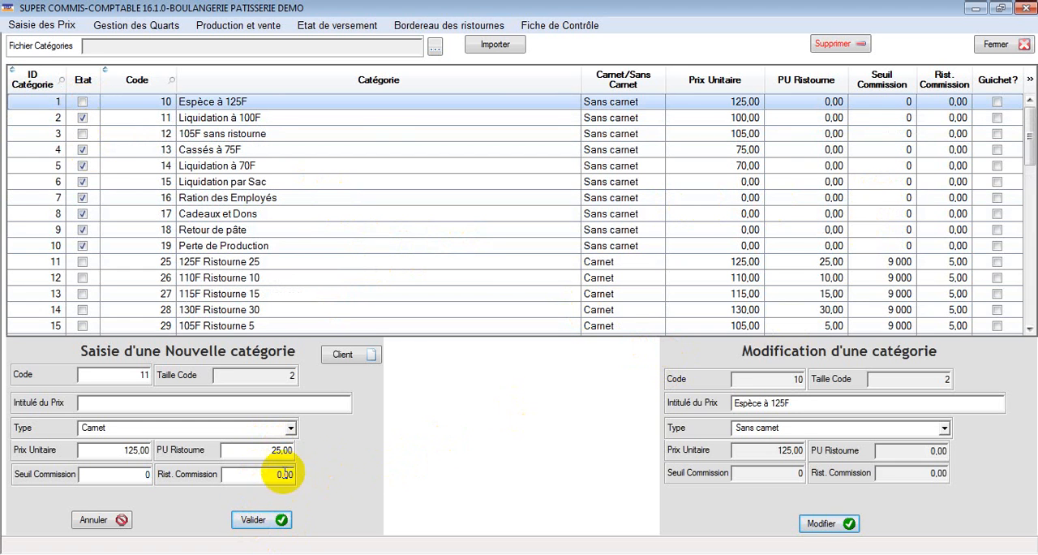
# Set the new category's commission threshold to 20000 and its commission rebate to 5
pyautogui.click(149, 476)
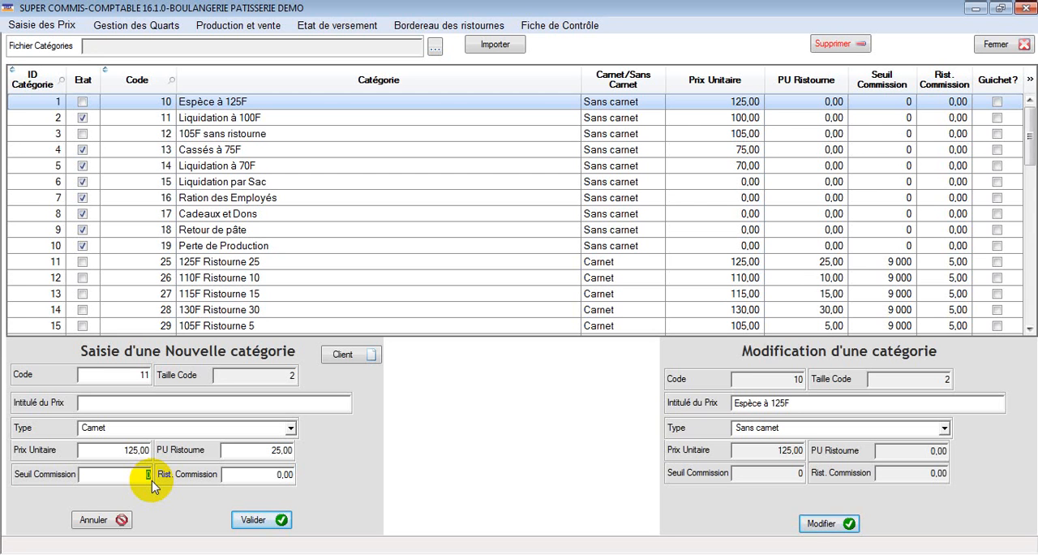
pyautogui.write('20000')
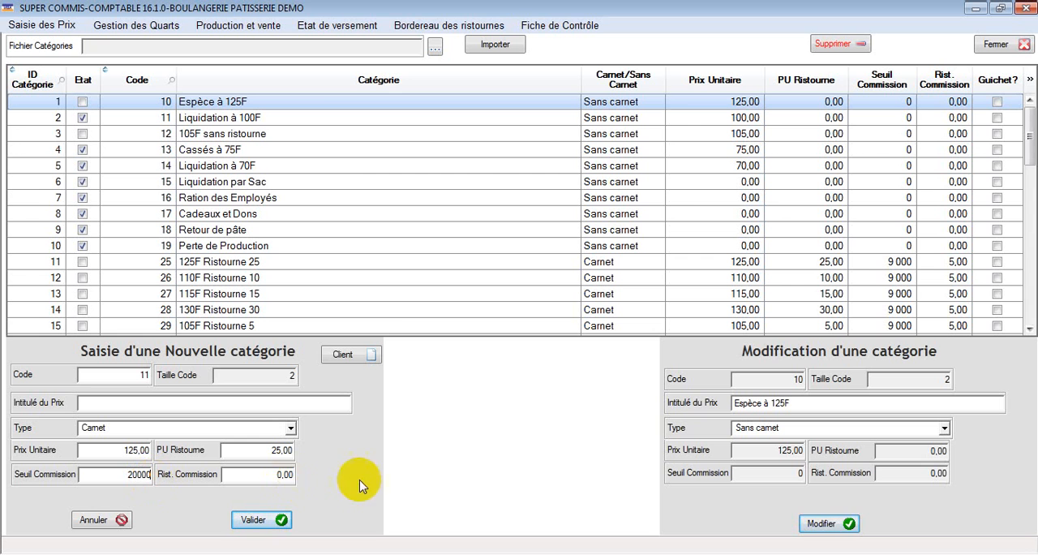
pyautogui.click(289, 477)
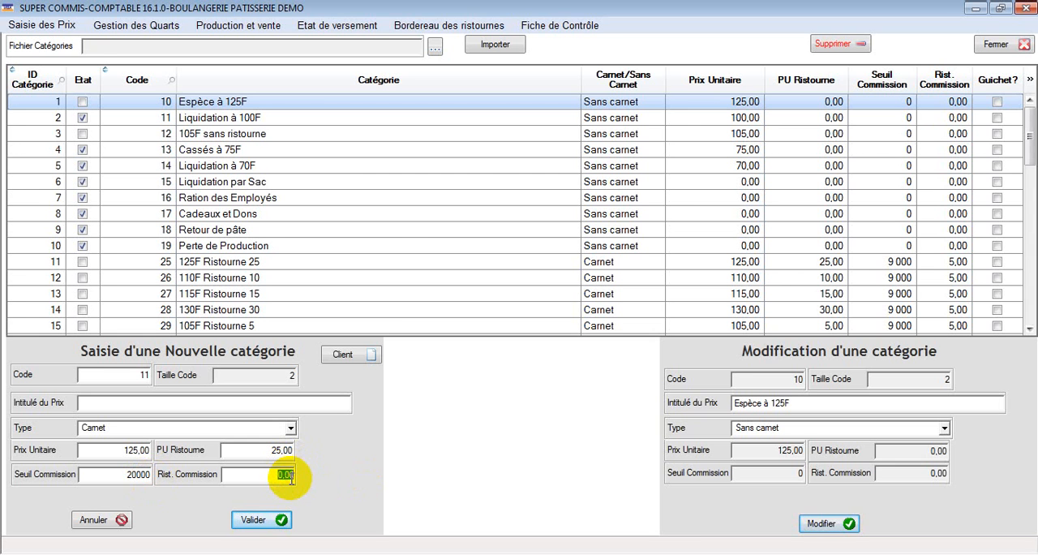
pyautogui.write('5')
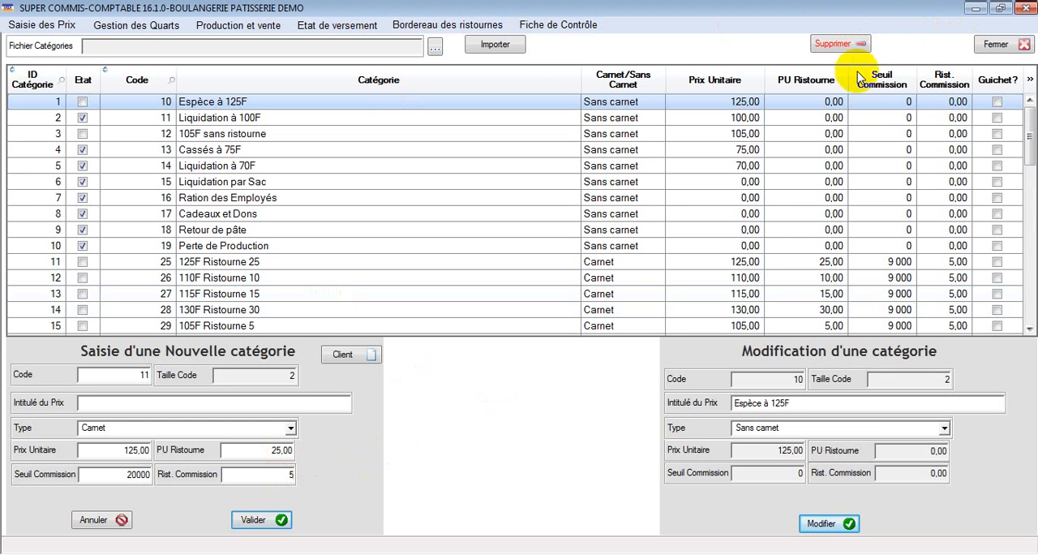
# Close the price entry form without validating the new category and return to the main screen
pyautogui.click(810, 407)
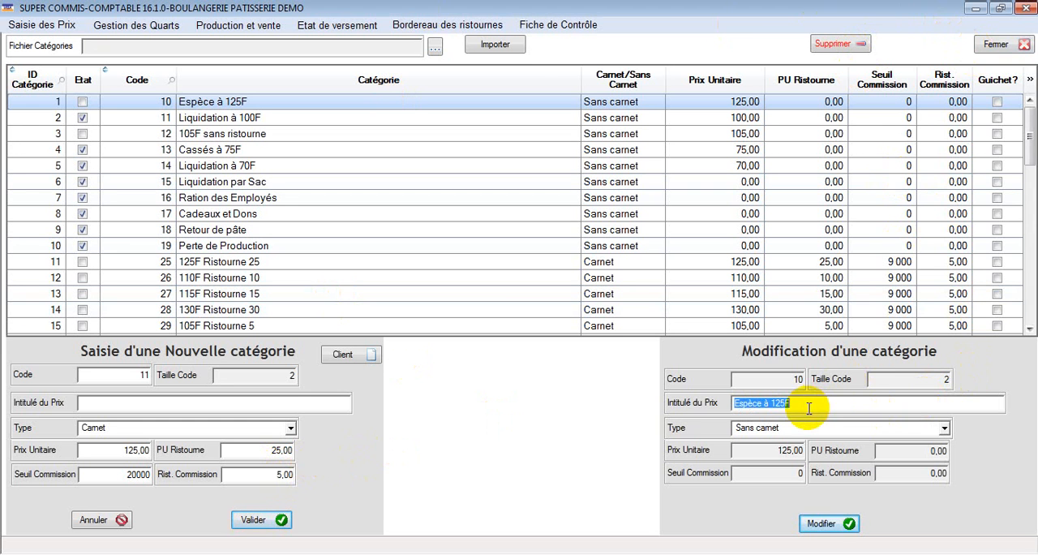
pyautogui.click(999, 46)
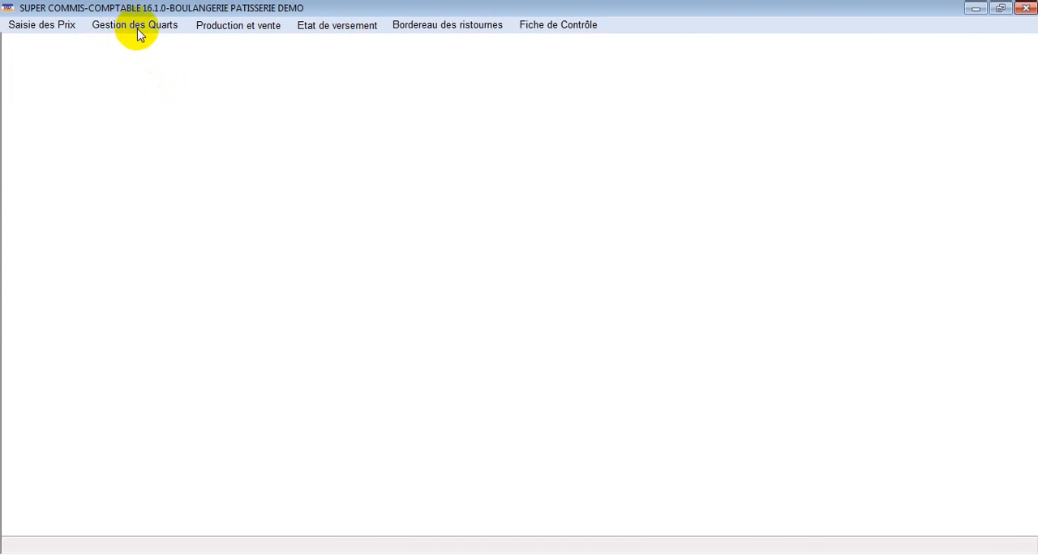
pyautogui.click(51, 26)
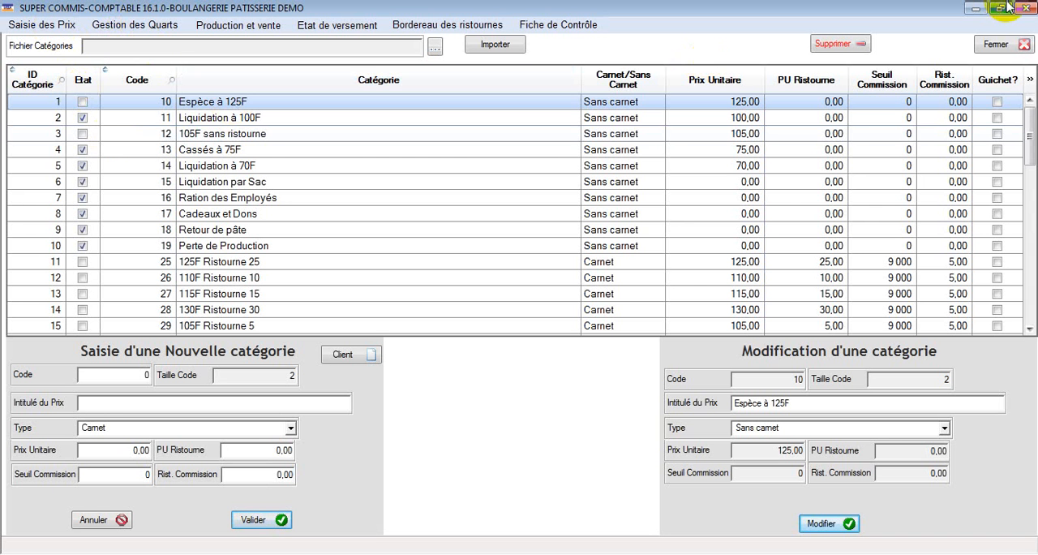
pyautogui.click(1006, 48)
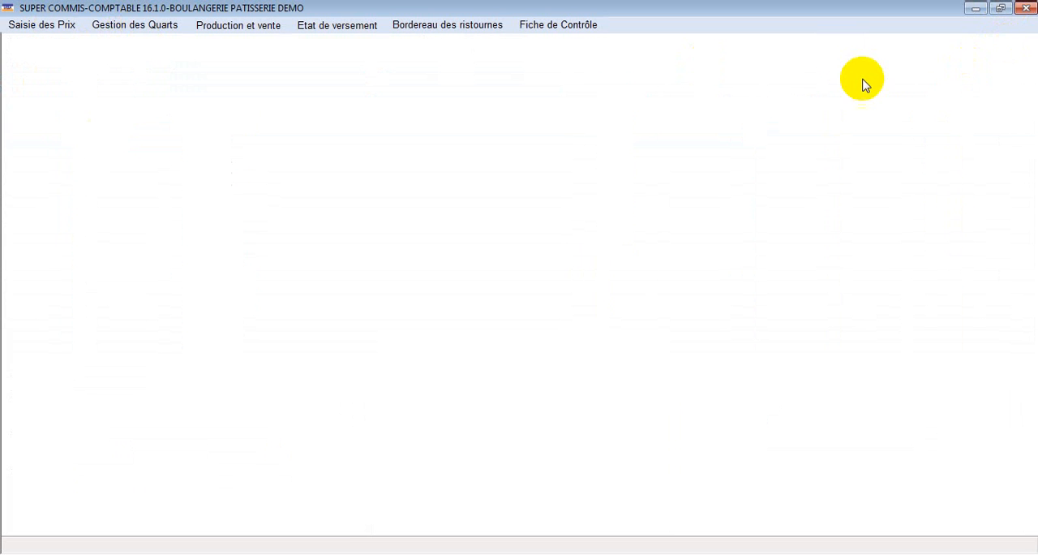
pyautogui.click(1029, 9)
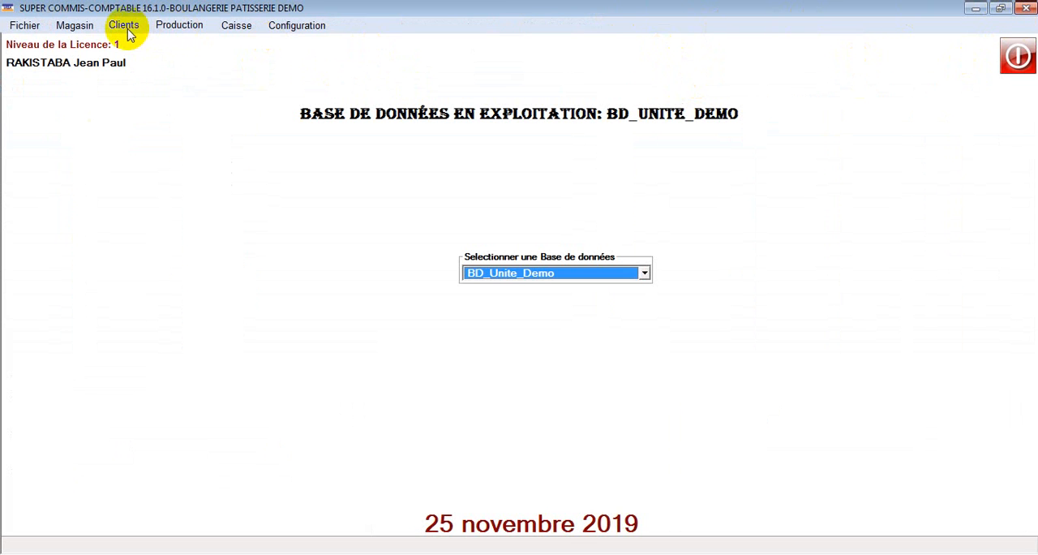
# Open the client directory and bring up the form for entering a new client
pyautogui.click(128, 26)
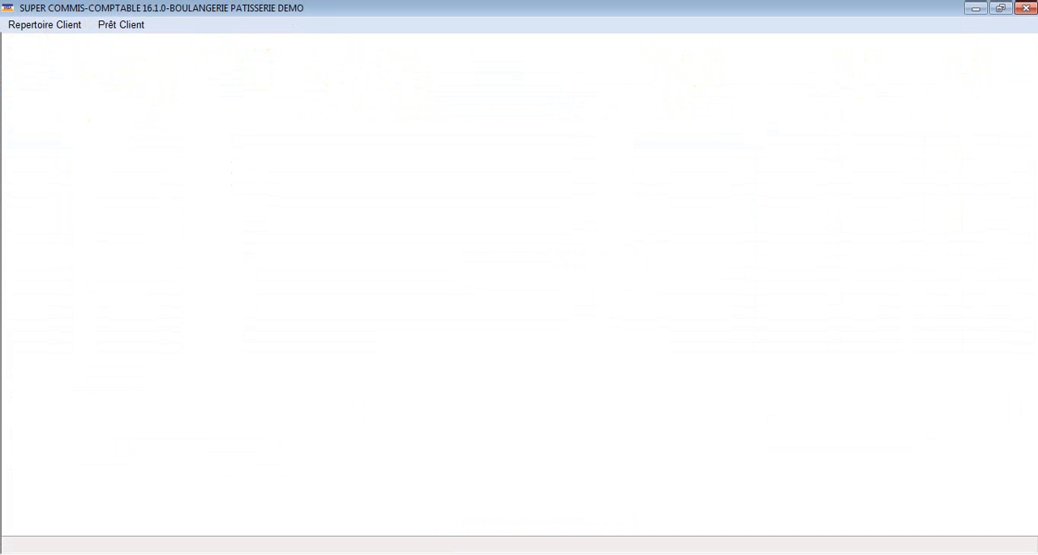
pyautogui.click(1025, 8)
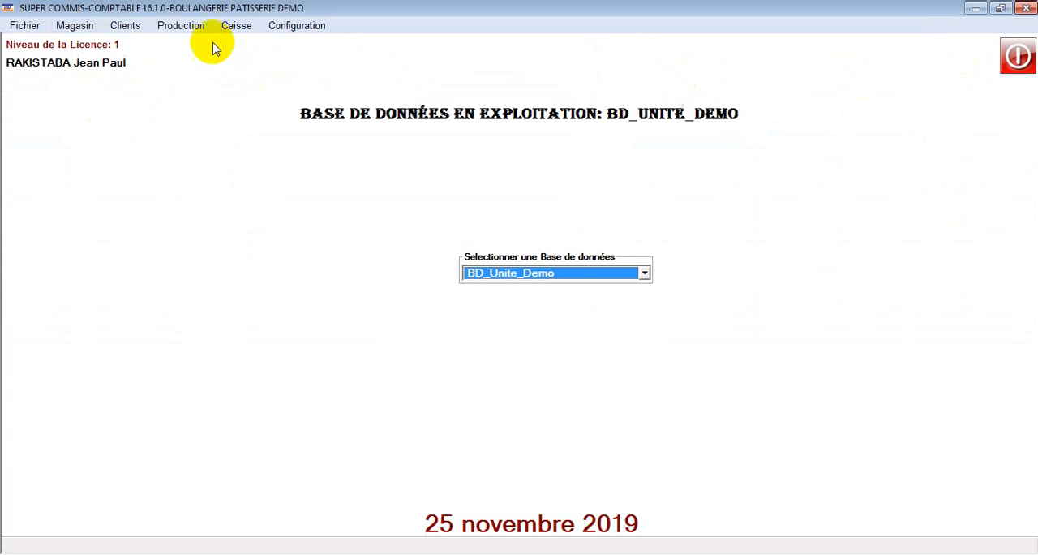
pyautogui.click(128, 26)
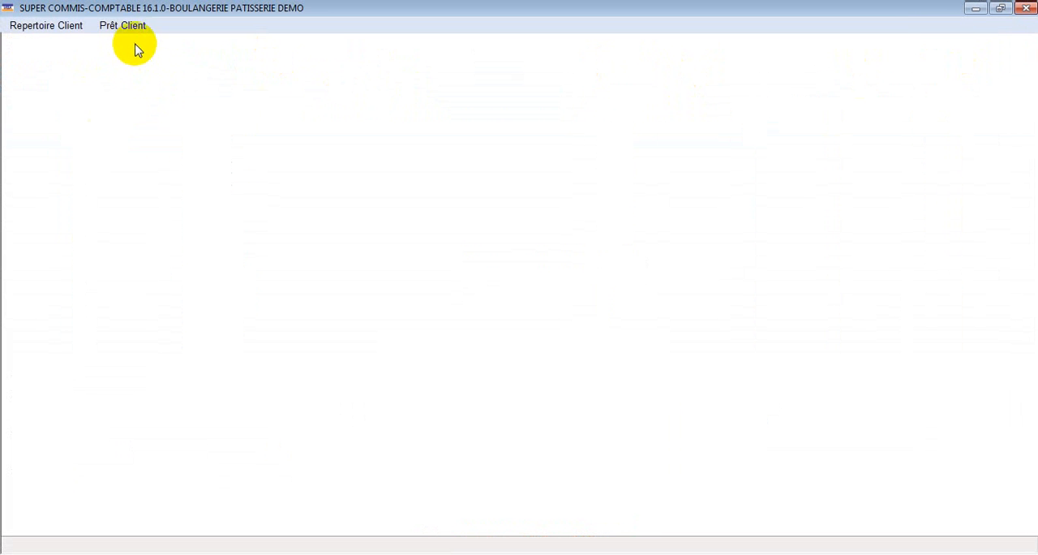
pyautogui.click(62, 25)
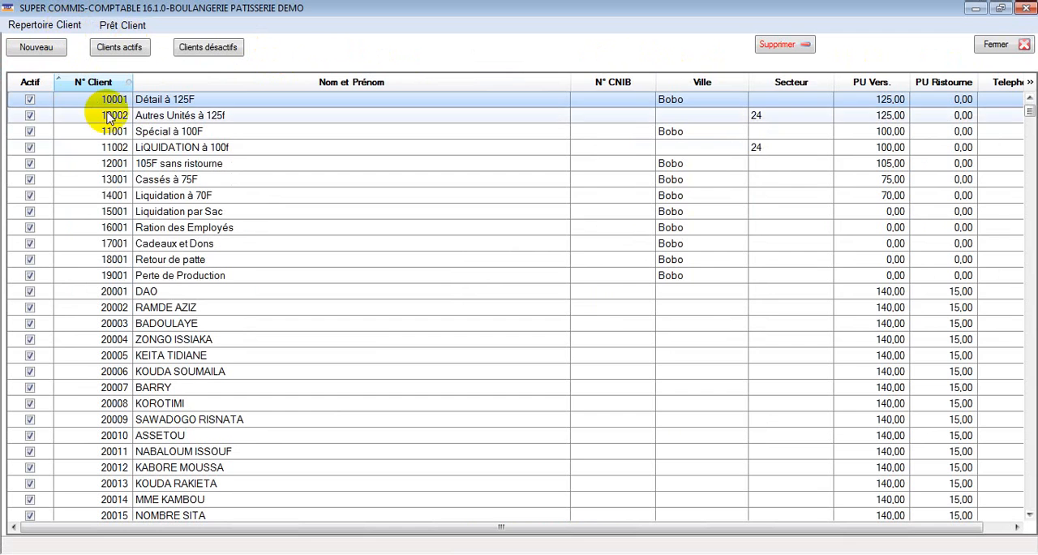
pyautogui.click(37, 49)
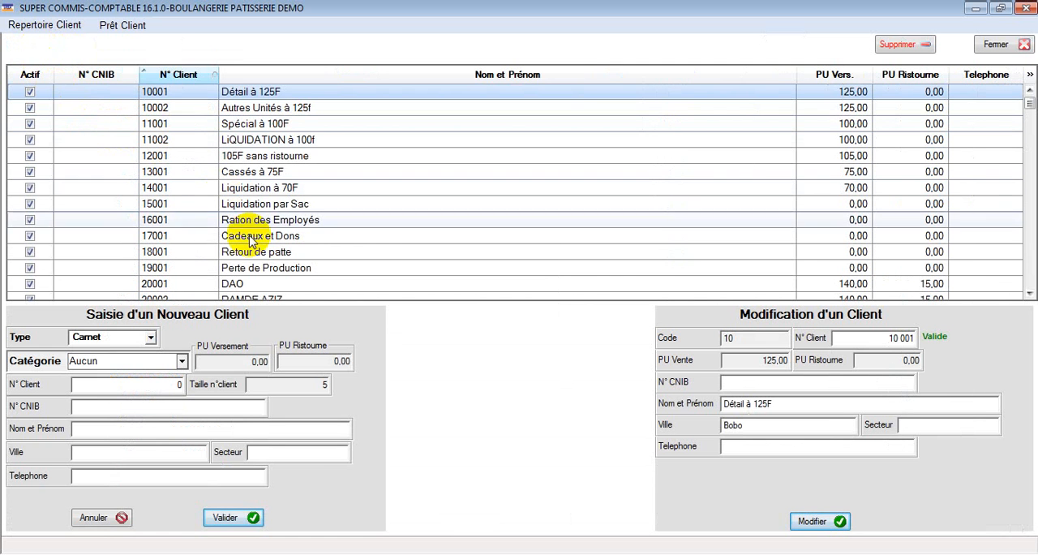
# Set the new client's type to Carnet and category to 48-Livreur à 125F
pyautogui.click(150, 336)
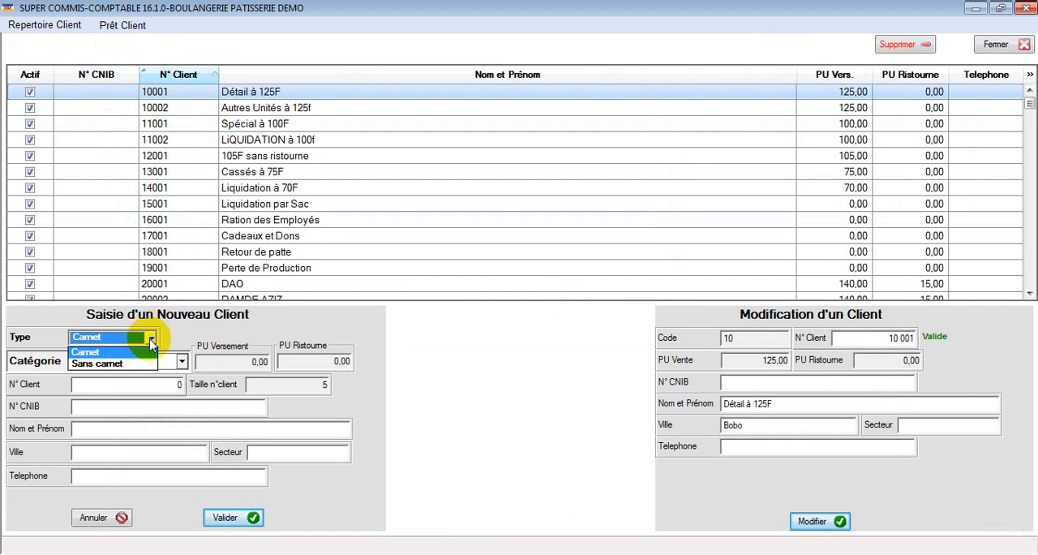
pyautogui.click(150, 354)
pyautogui.click(150, 362)
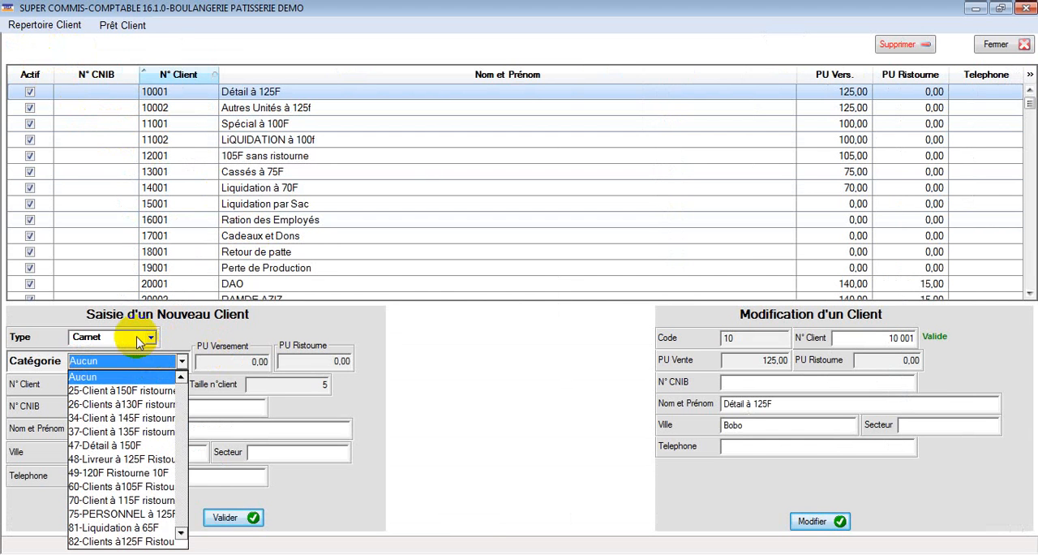
pyautogui.click(139, 340)
pyautogui.click(139, 339)
pyautogui.click(139, 339)
pyautogui.click(164, 360)
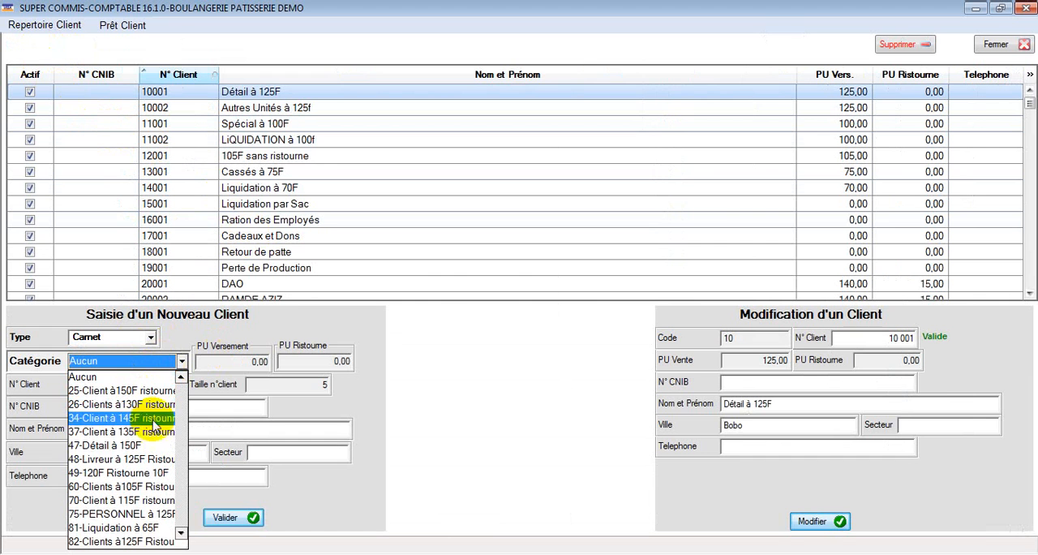
pyautogui.click(155, 459)
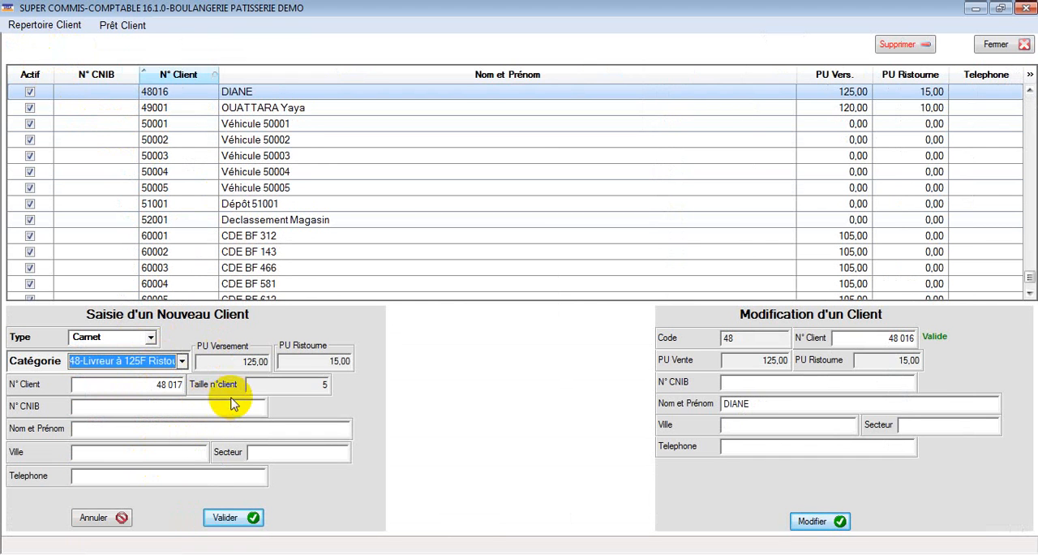
# Review the categories available for the new client and keep 48-Livreur à 125F selected
pyautogui.click(182, 361)
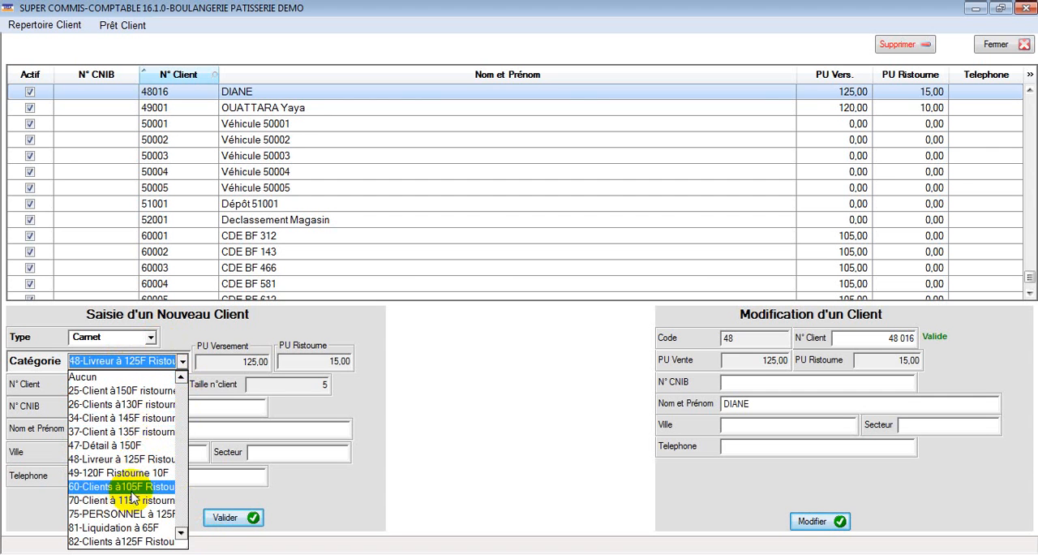
pyautogui.click(354, 395)
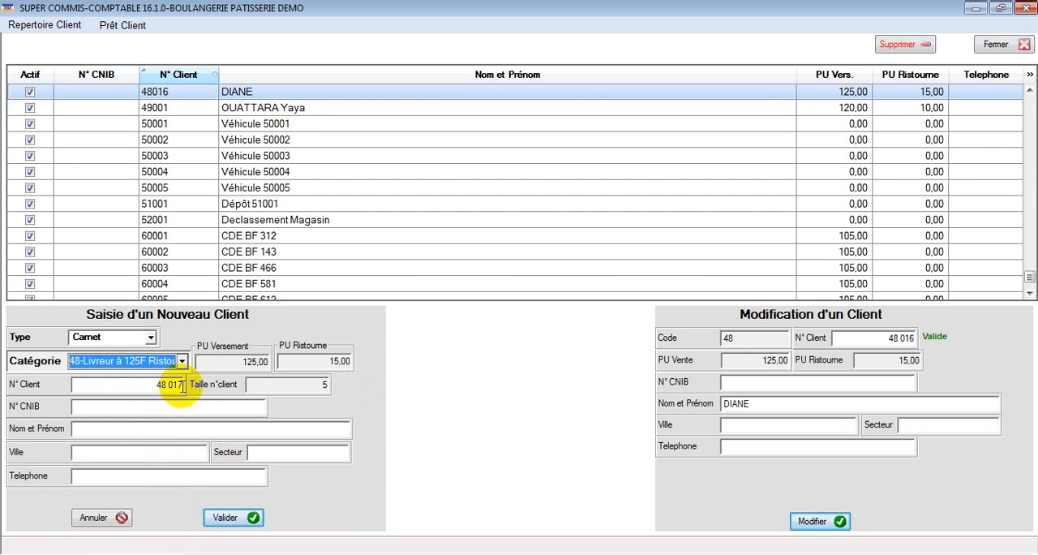
pyautogui.click(181, 361)
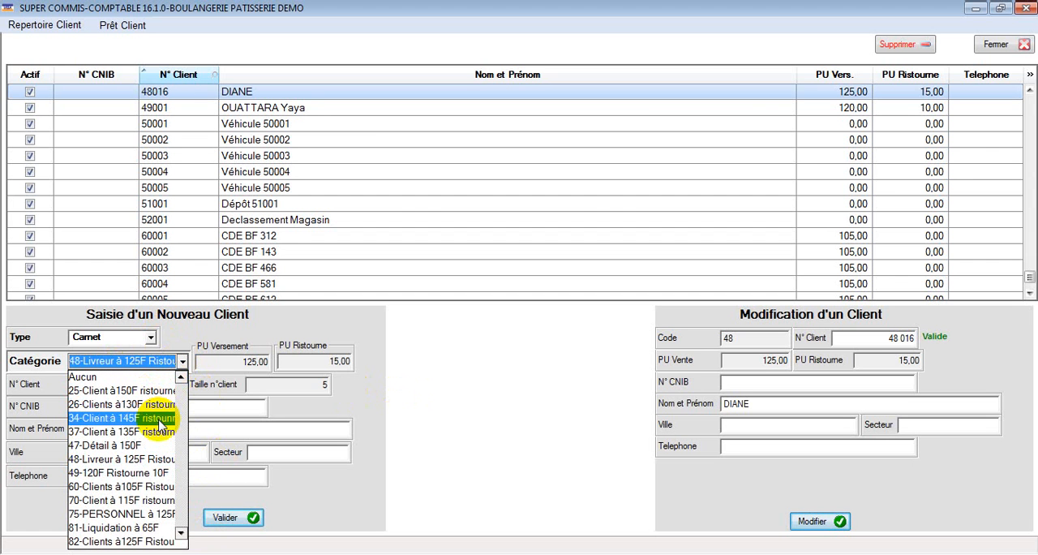
pyautogui.click(151, 467)
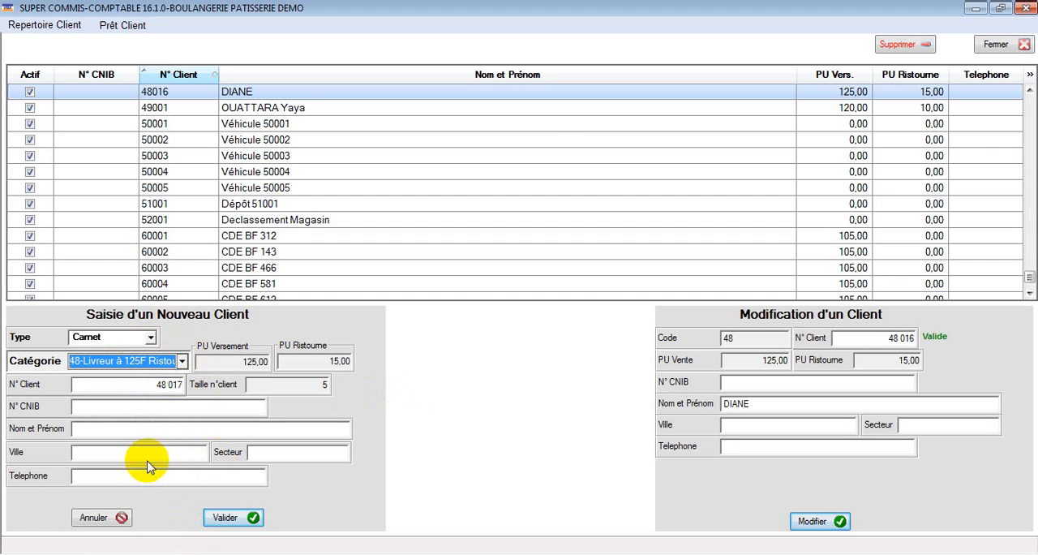
pyautogui.click(182, 361)
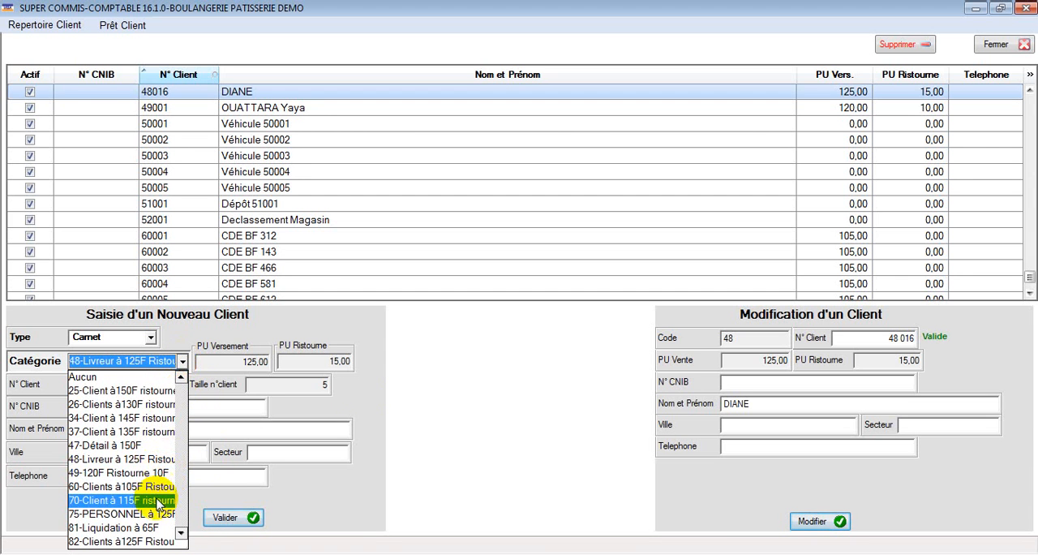
pyautogui.click(154, 460)
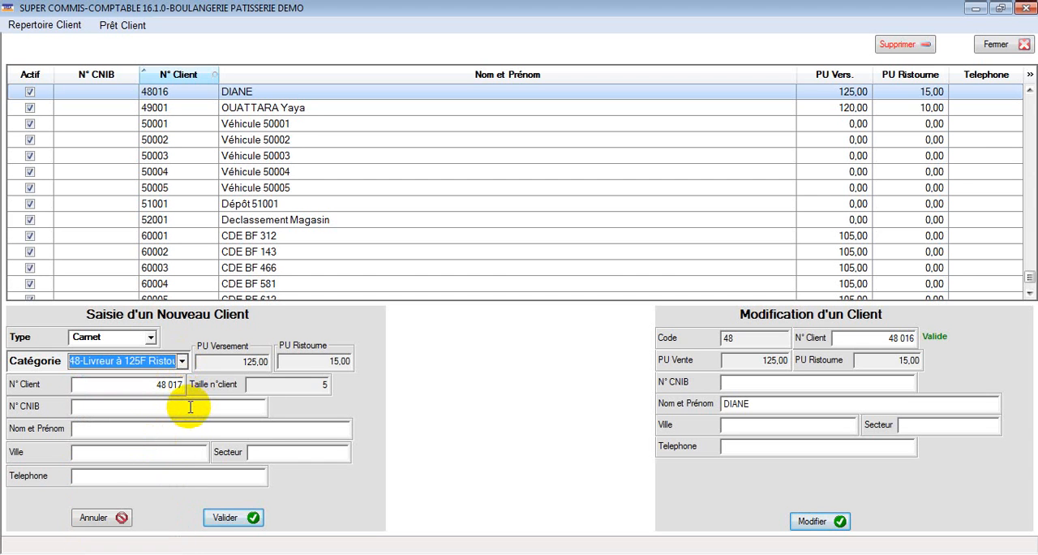
# Go through the new client's CNIB number, name, city and sector fields without filling them in
pyautogui.click(186, 410)
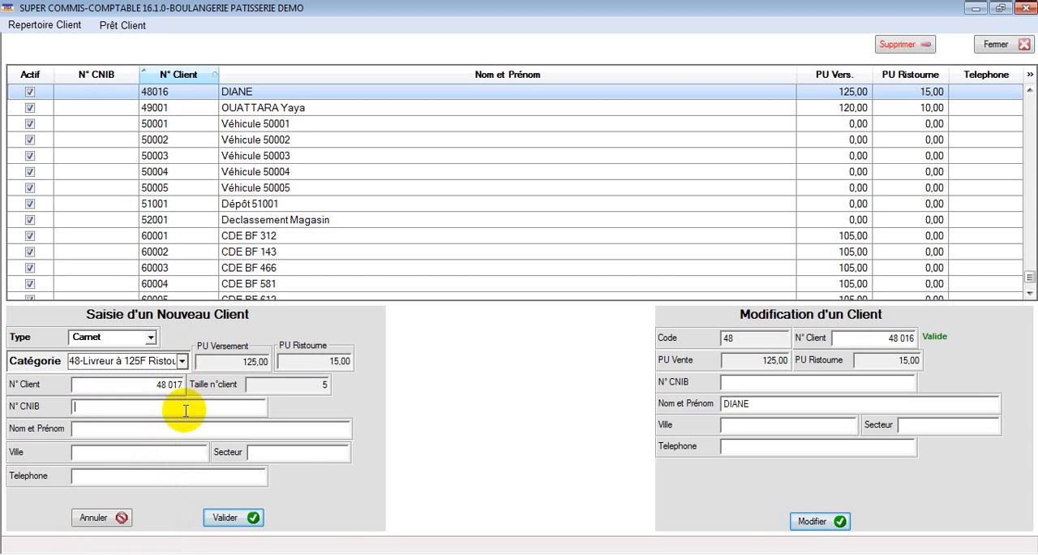
pyautogui.click(143, 427)
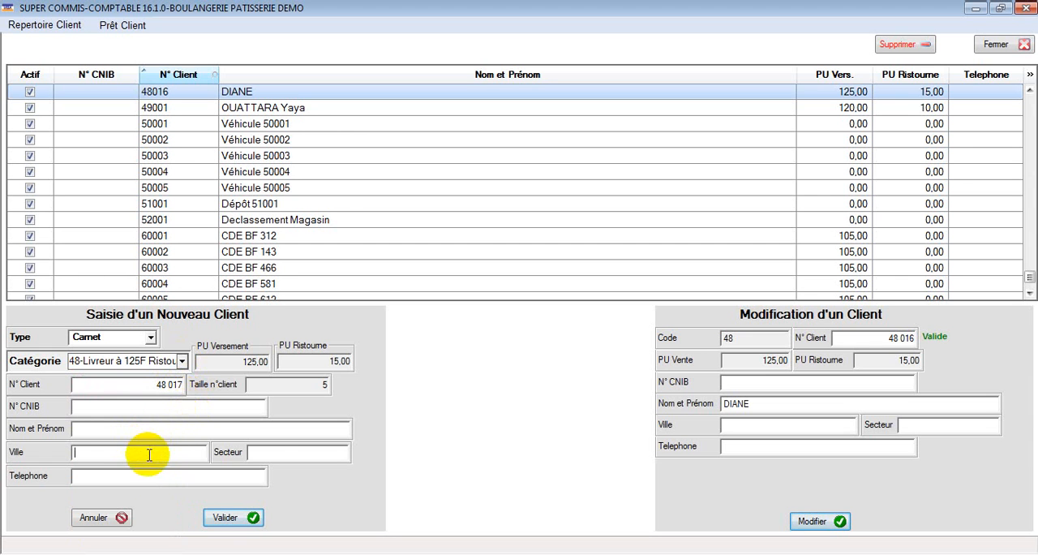
pyautogui.click(268, 456)
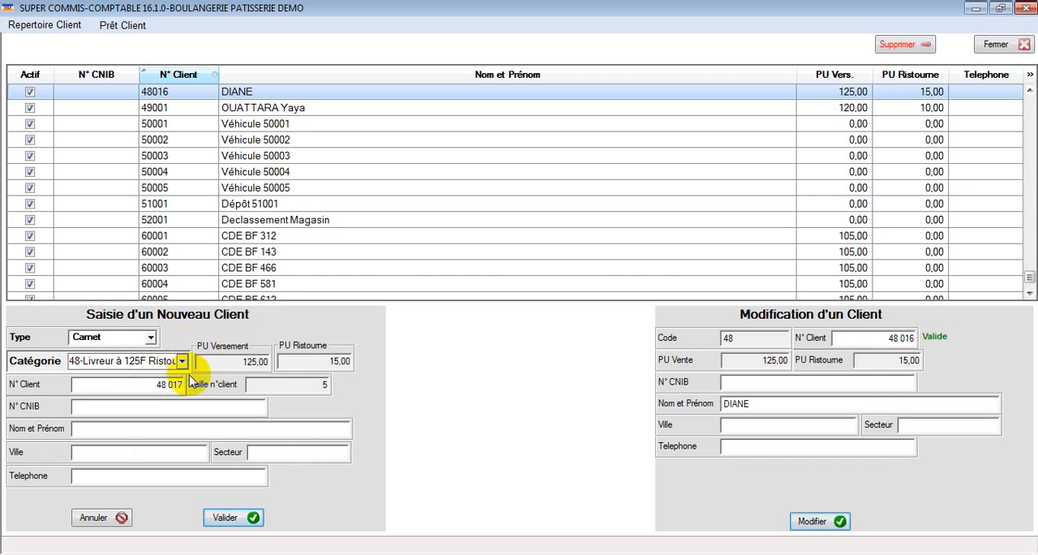
pyautogui.click(220, 407)
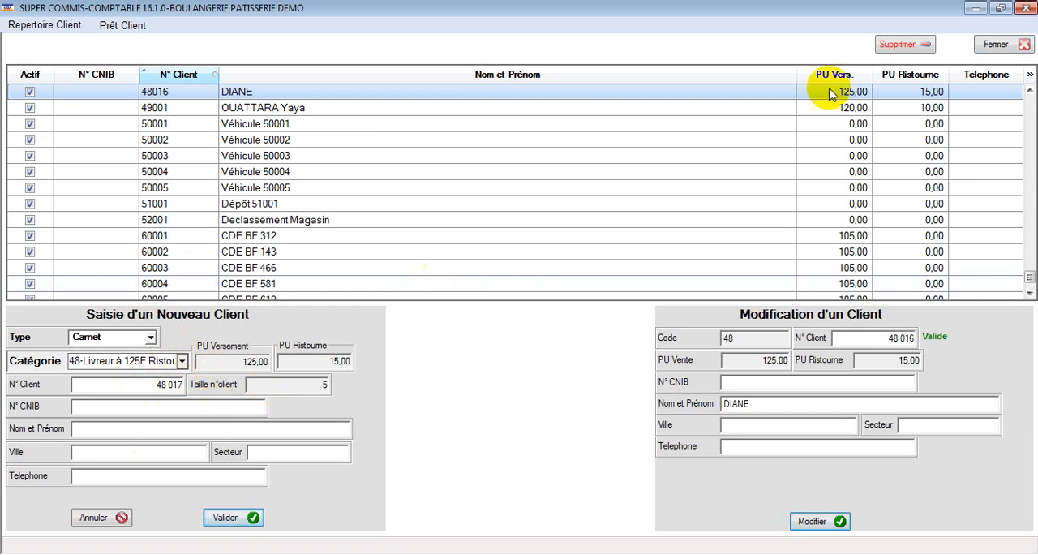
# Leave the client entry form and directory without validating the new client, and exit the software from the production module
pyautogui.click(1003, 46)
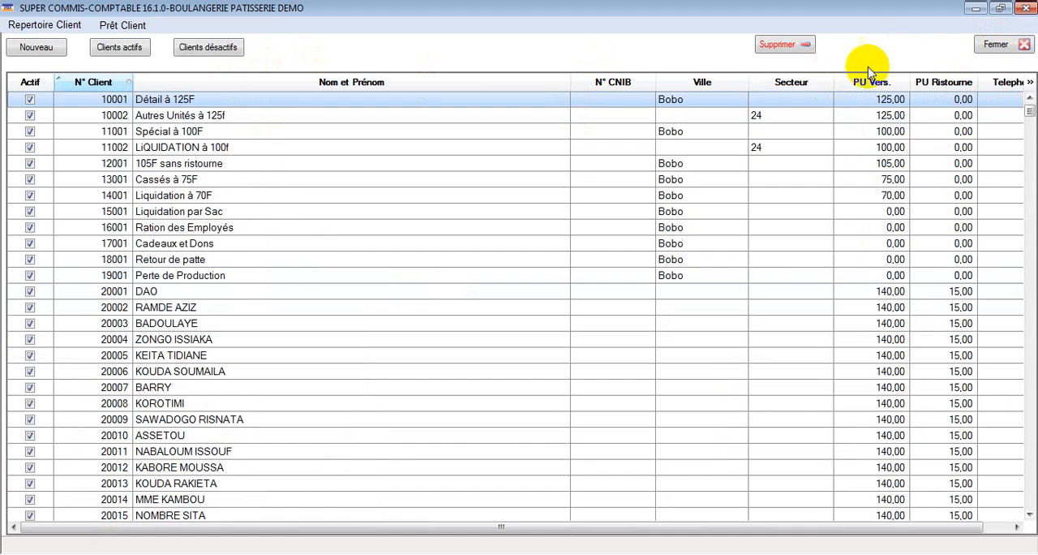
pyautogui.click(995, 48)
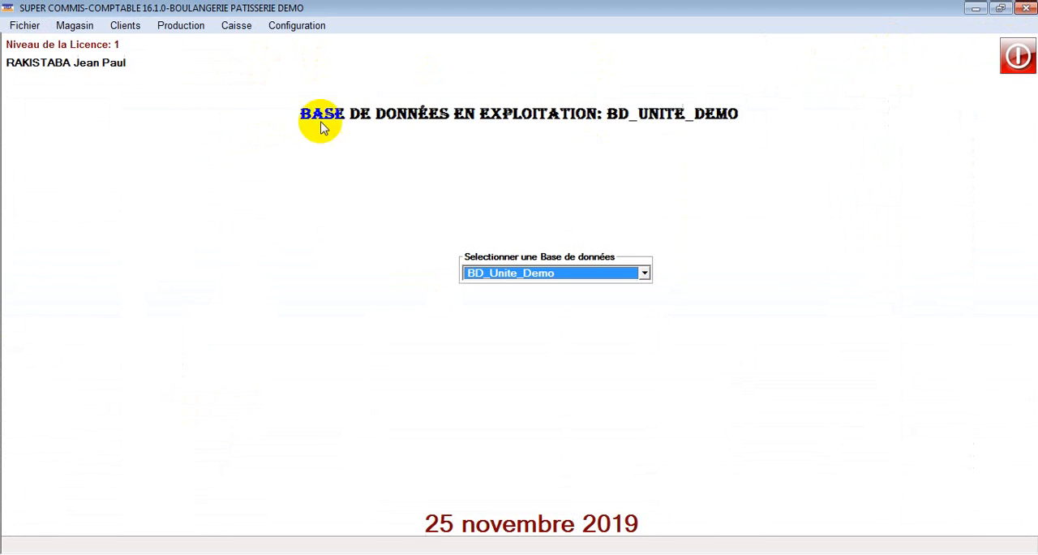
pyautogui.click(186, 26)
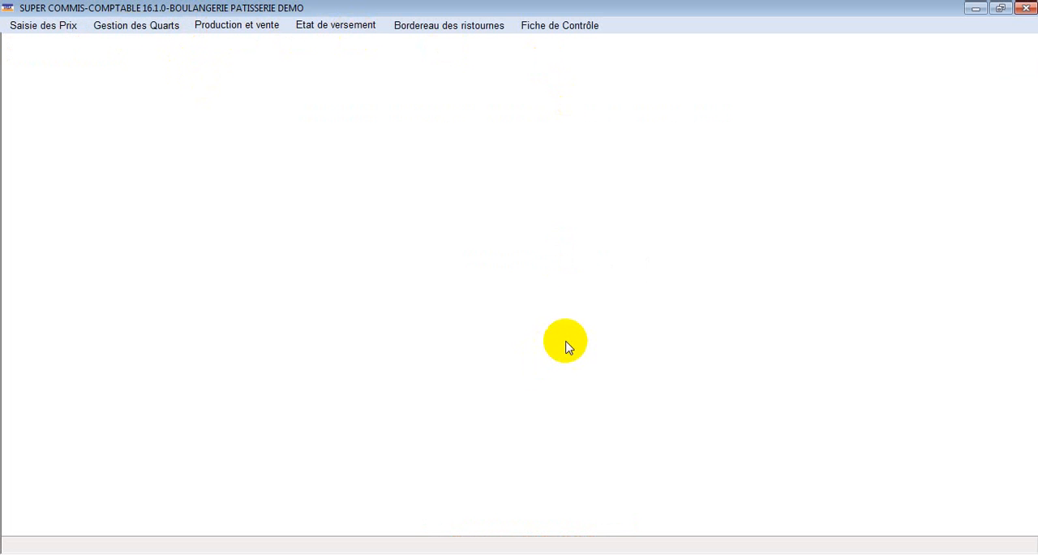
pyautogui.click(1024, 10)
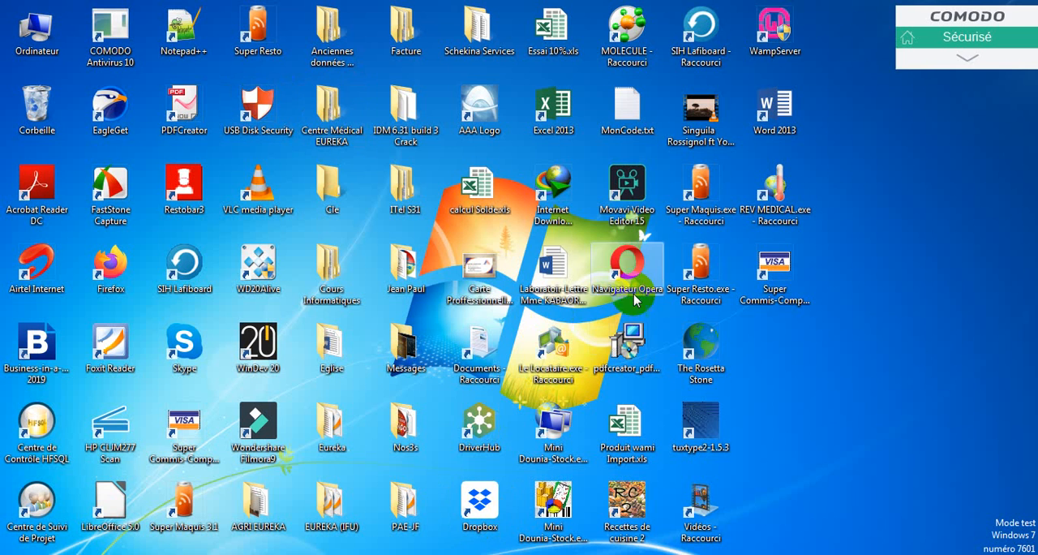